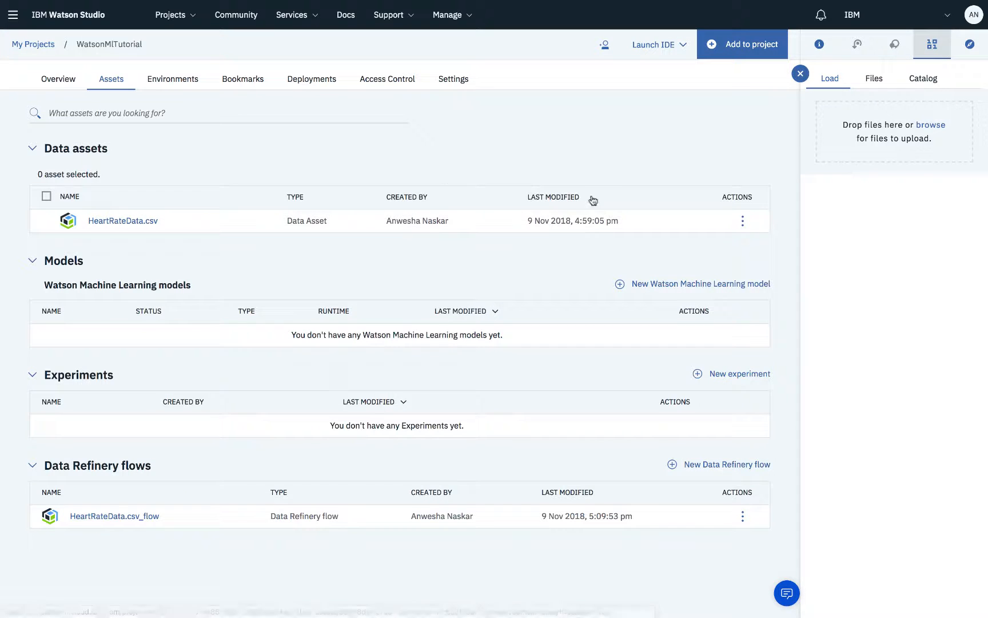
{"action": "left_click", "coordinate": [741, 222]}
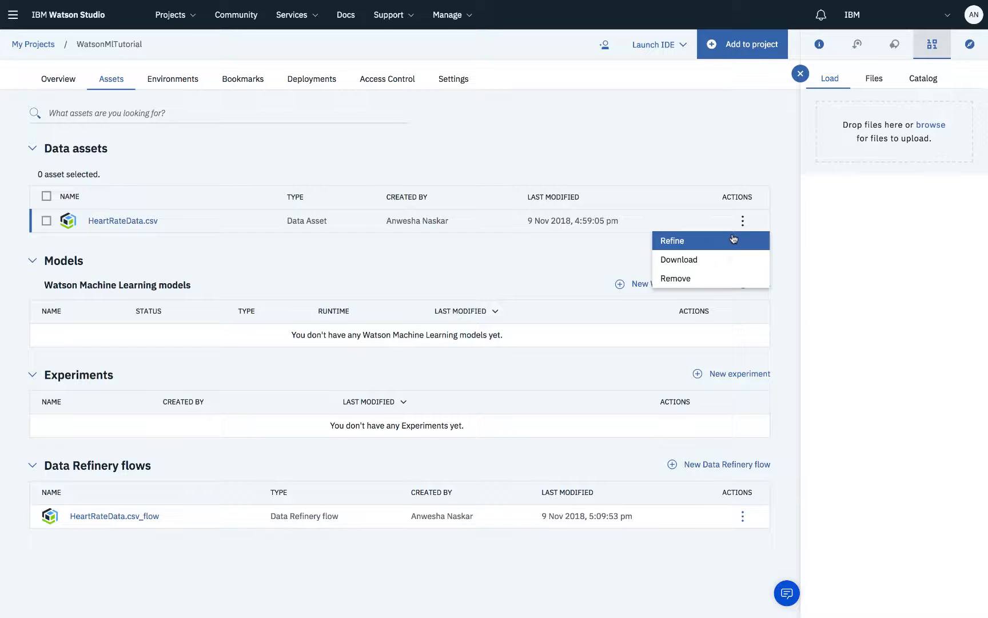
{"action": "left_click", "coordinate": [540, 150]}
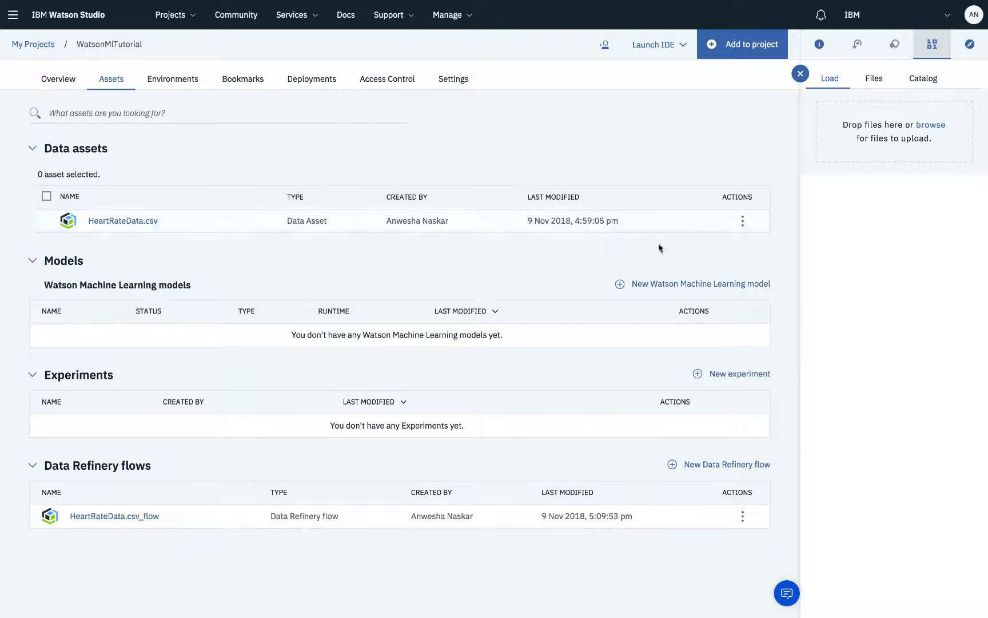
Step: Start a new Watson Machine Learning model named MyModel with the description SampleModel, keeping MachineLearningService as its service
{"action": "left_click", "coordinate": [686, 285]}
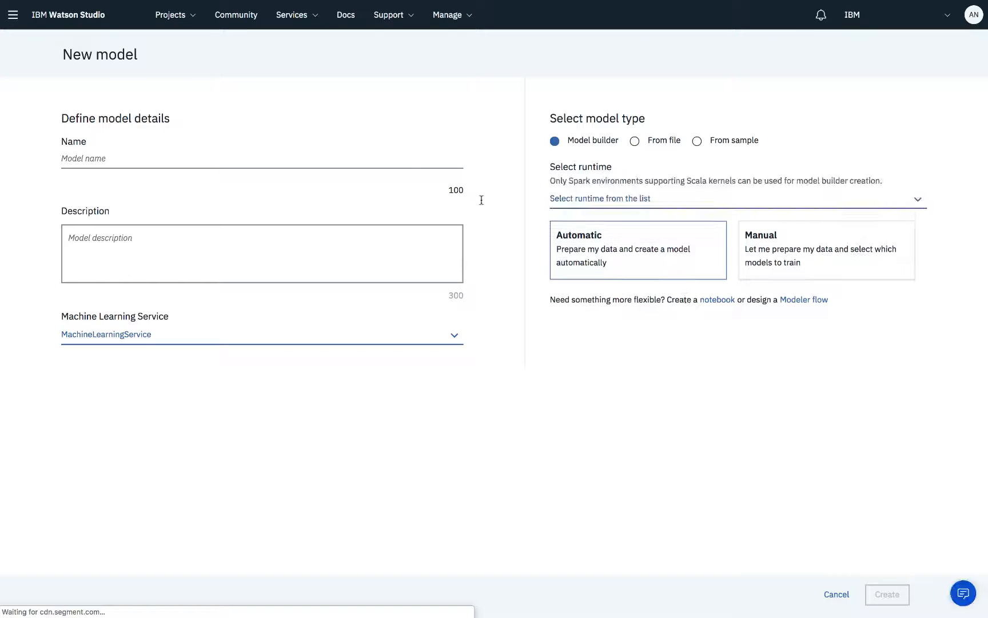
{"action": "left_click", "coordinate": [387, 157]}
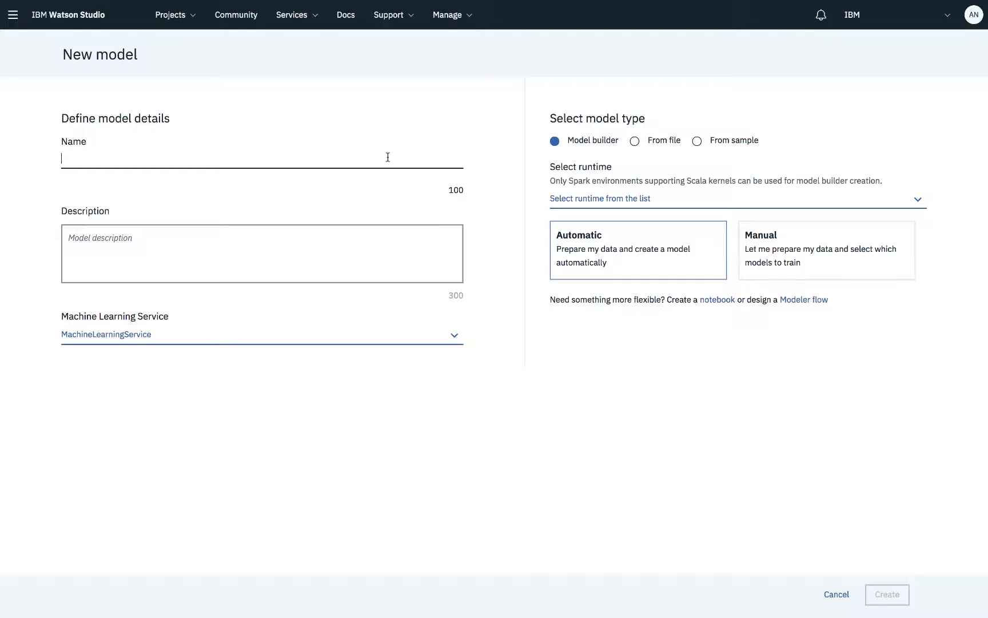
{"action": "type", "text": "MyModel"}
{"action": "left_click", "coordinate": [367, 226]}
{"action": "type", "text": "SampleModel"}
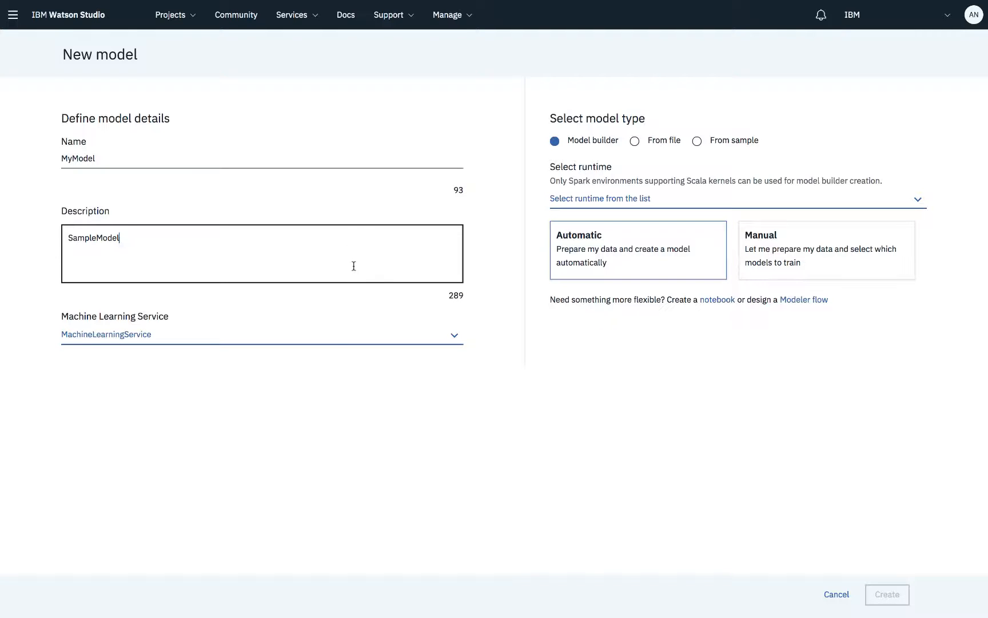
{"action": "left_click", "coordinate": [335, 332]}
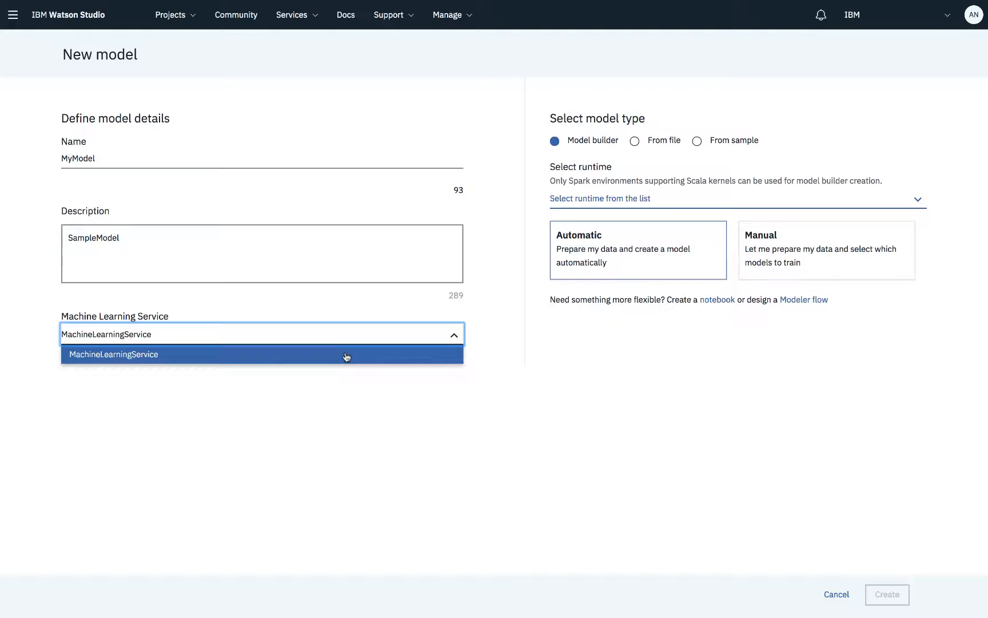
{"action": "left_click", "coordinate": [477, 426]}
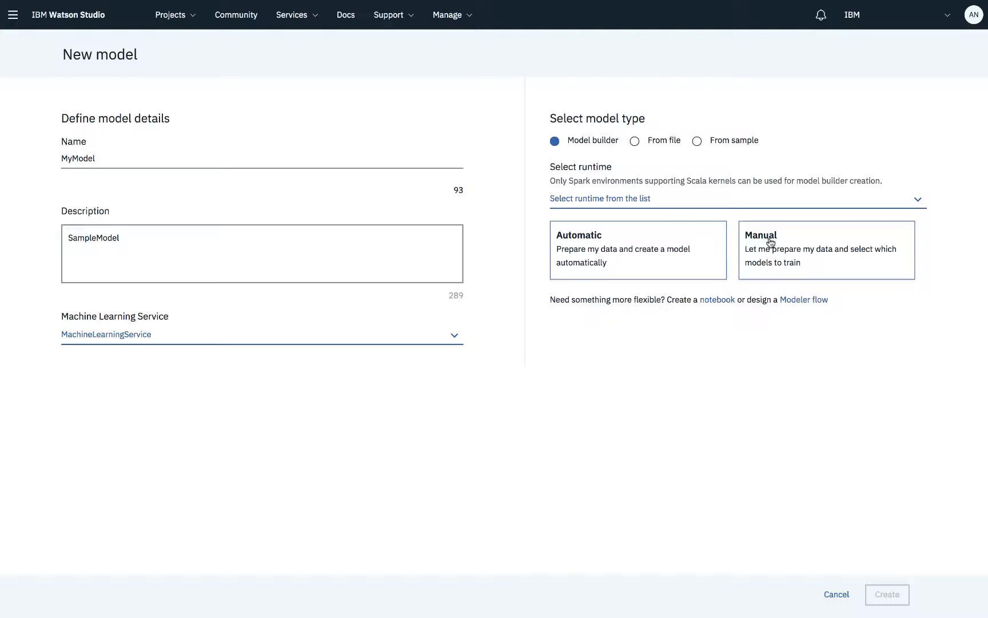
Step: Create the model with the Default Spark Scala 2.11 runtime and manual data preparation and training
{"action": "left_click", "coordinate": [727, 200]}
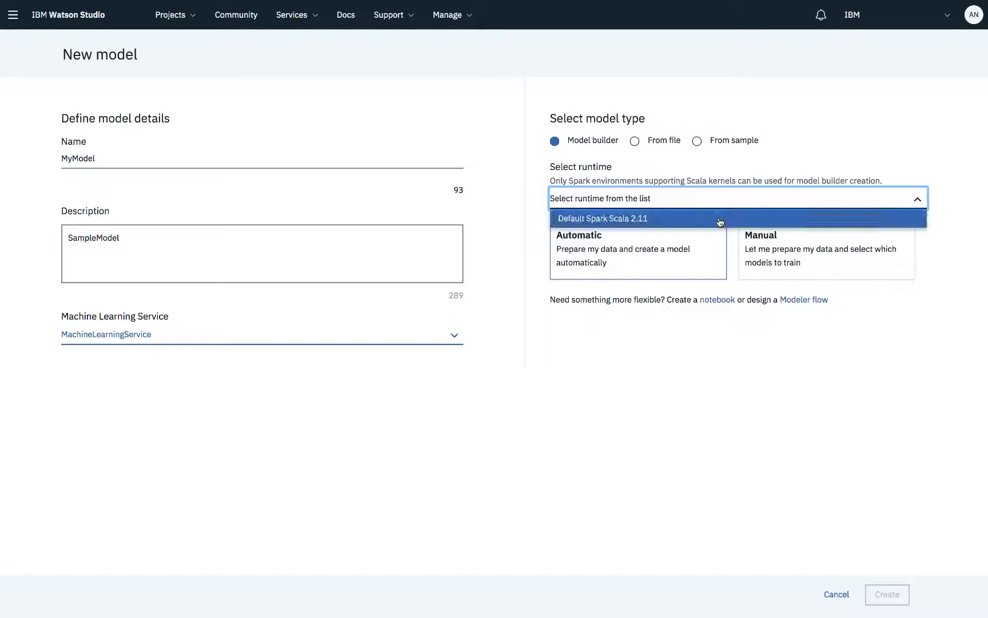
{"action": "left_click", "coordinate": [720, 220]}
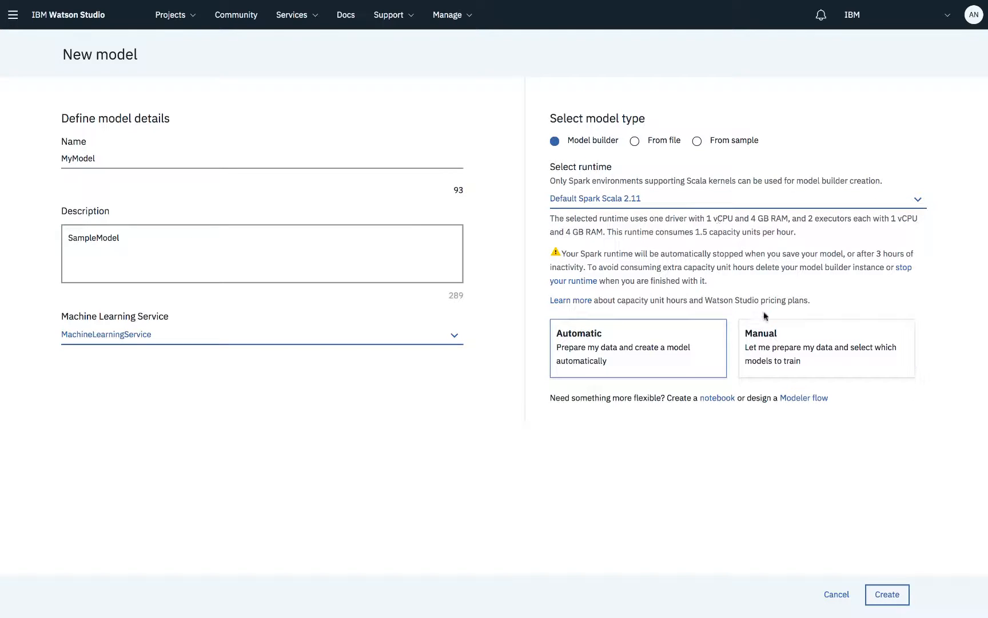
{"action": "left_click", "coordinate": [752, 351]}
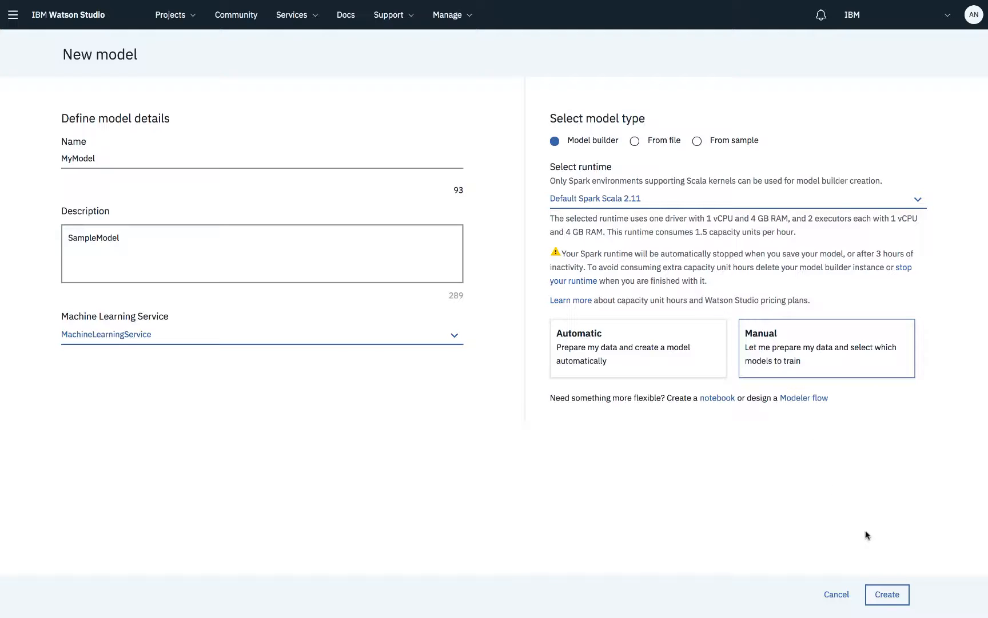
{"action": "left_click", "coordinate": [886, 598]}
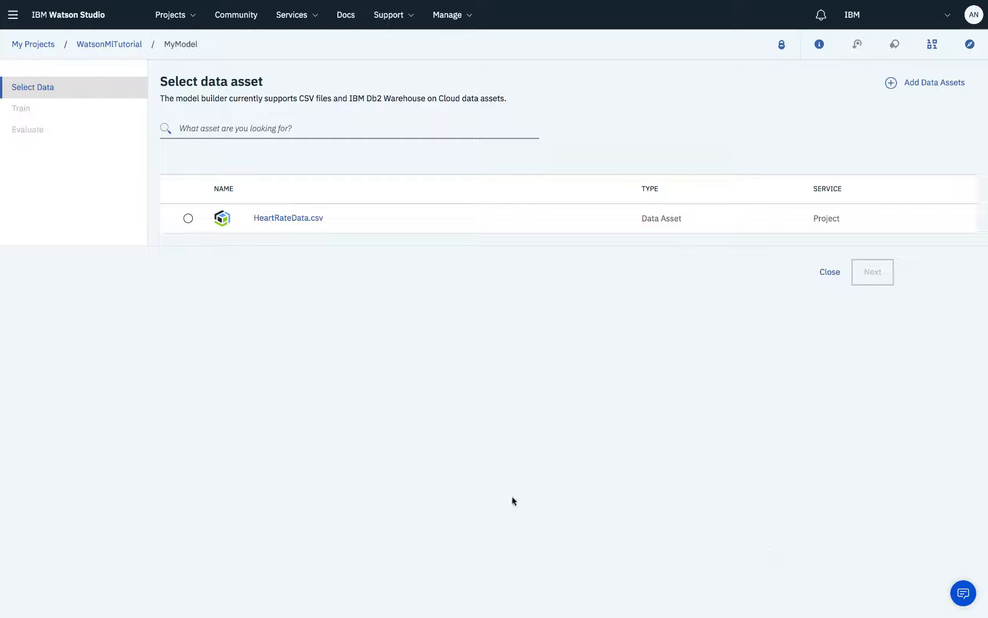
Step: Use HeartRateData.csv as the model's data asset and set HEARTFAILURE (String) as the column to predict
{"action": "left_click", "coordinate": [188, 220]}
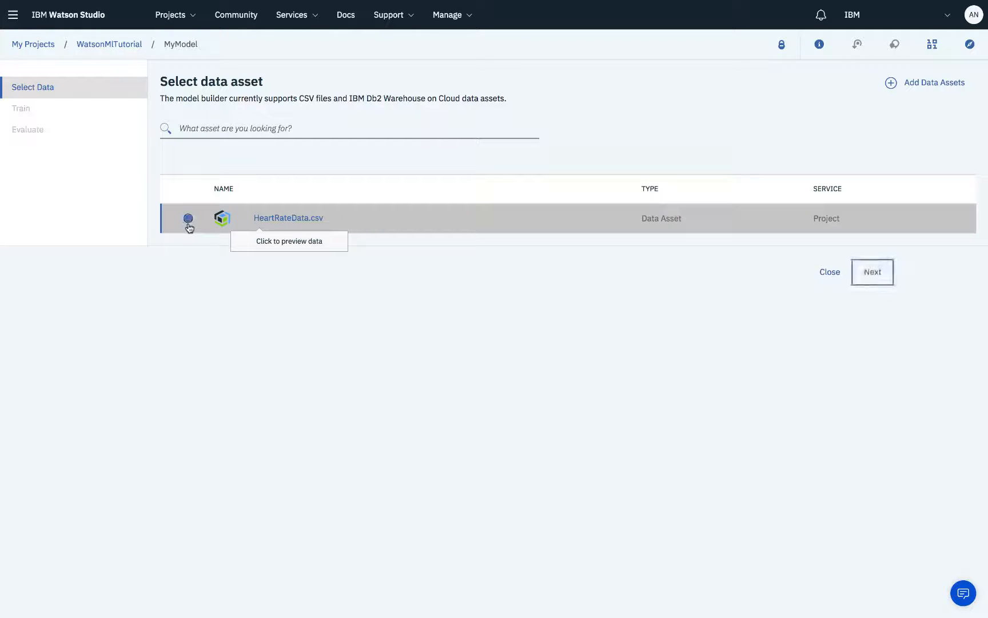
{"action": "left_click", "coordinate": [878, 279]}
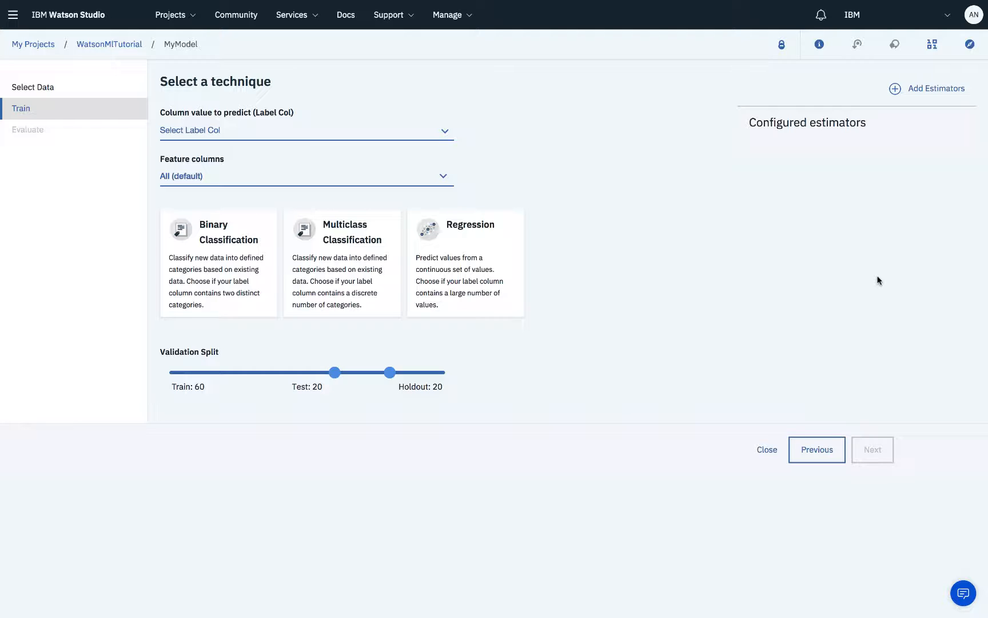
{"action": "left_click", "coordinate": [389, 138]}
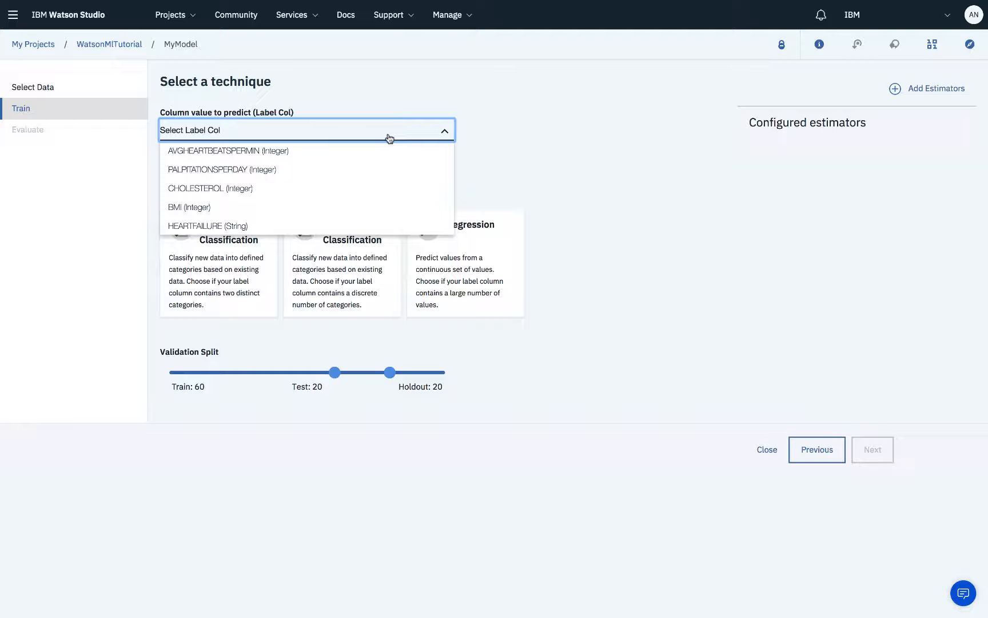
{"action": "left_click", "coordinate": [371, 225]}
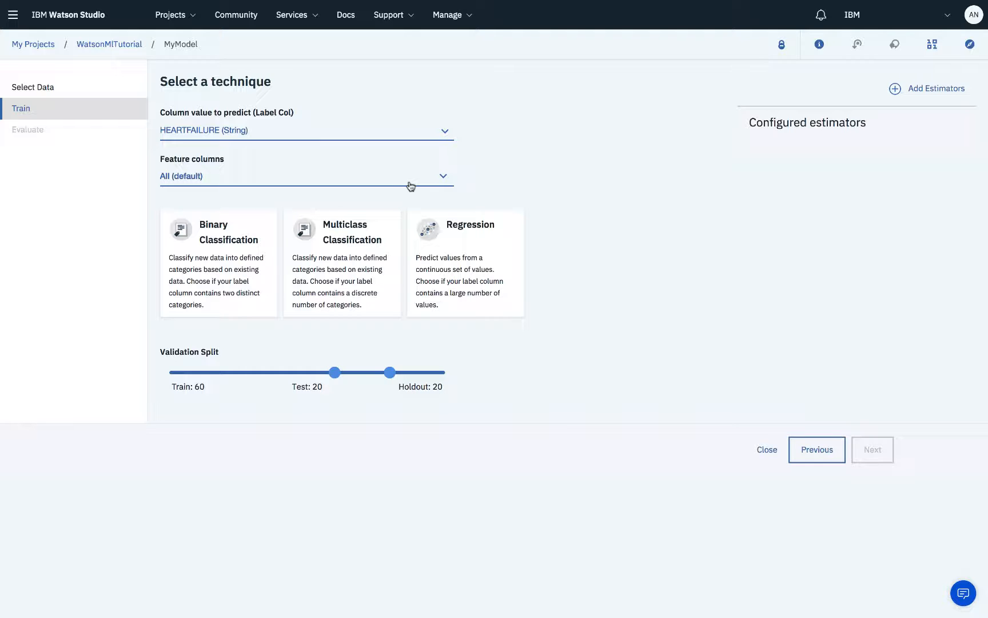
Step: Check the available feature columns, keep the default of all, and choose Binary Classification as the technique
{"action": "left_click", "coordinate": [373, 182]}
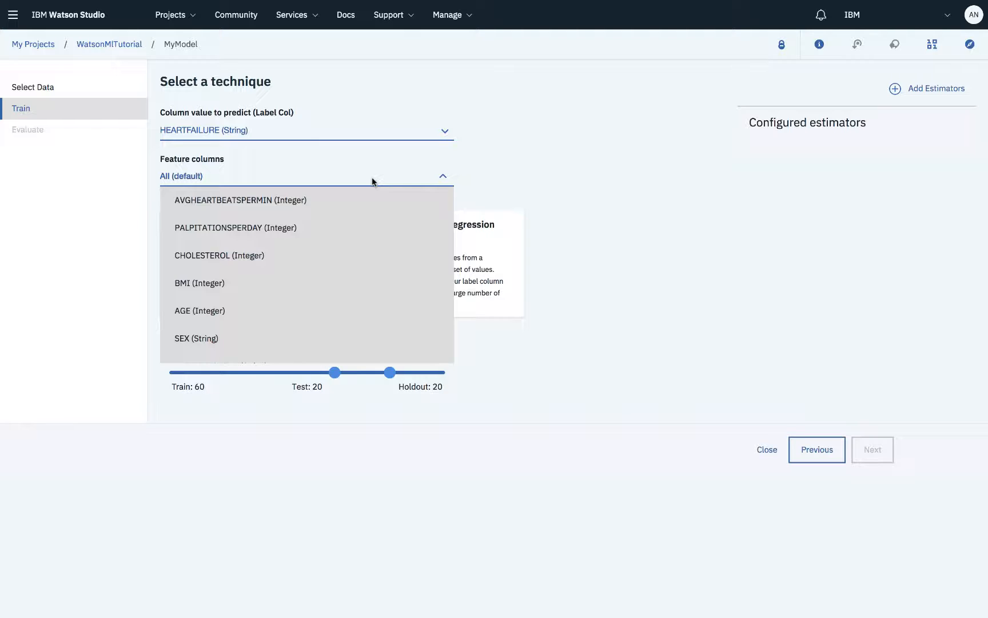
{"action": "left_click", "coordinate": [561, 157]}
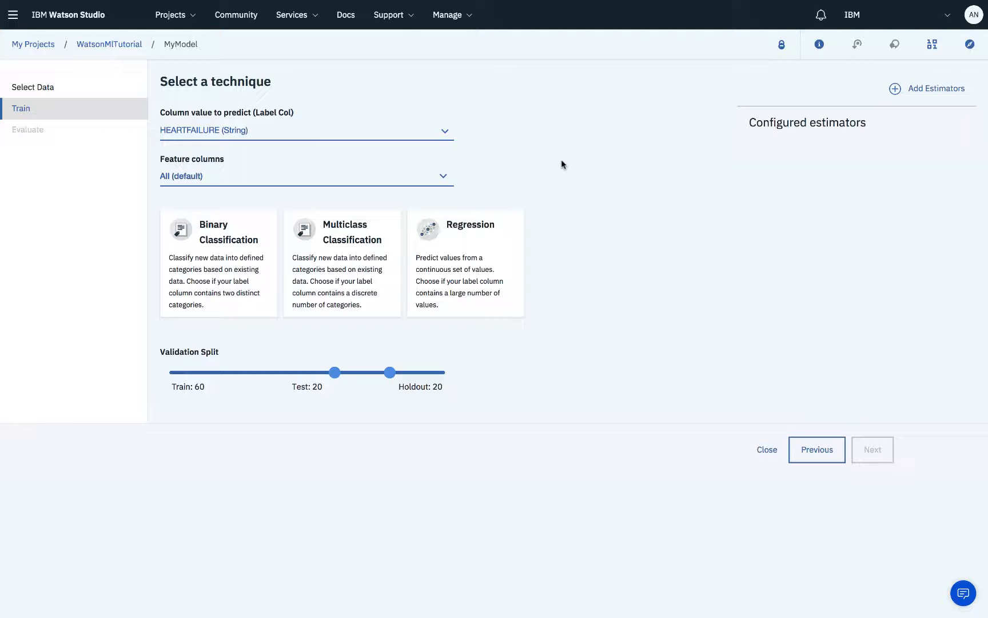
{"action": "left_click", "coordinate": [239, 273]}
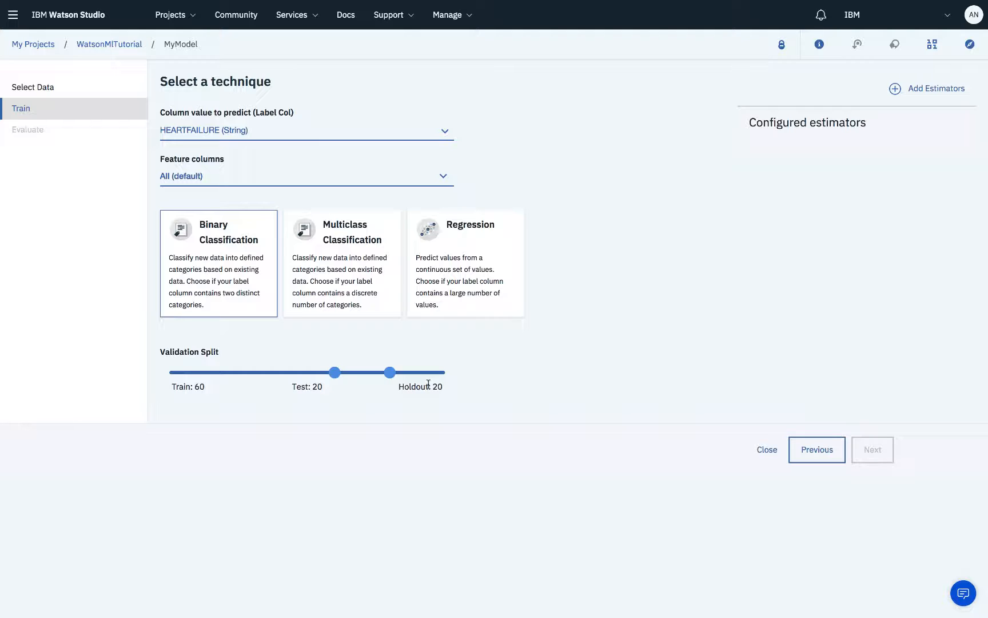
Step: Add the Logistic Regression, Decision Tree, Random Forest and Gradient Boosted Tree classifier estimators, and train them
{"action": "left_click", "coordinate": [925, 90]}
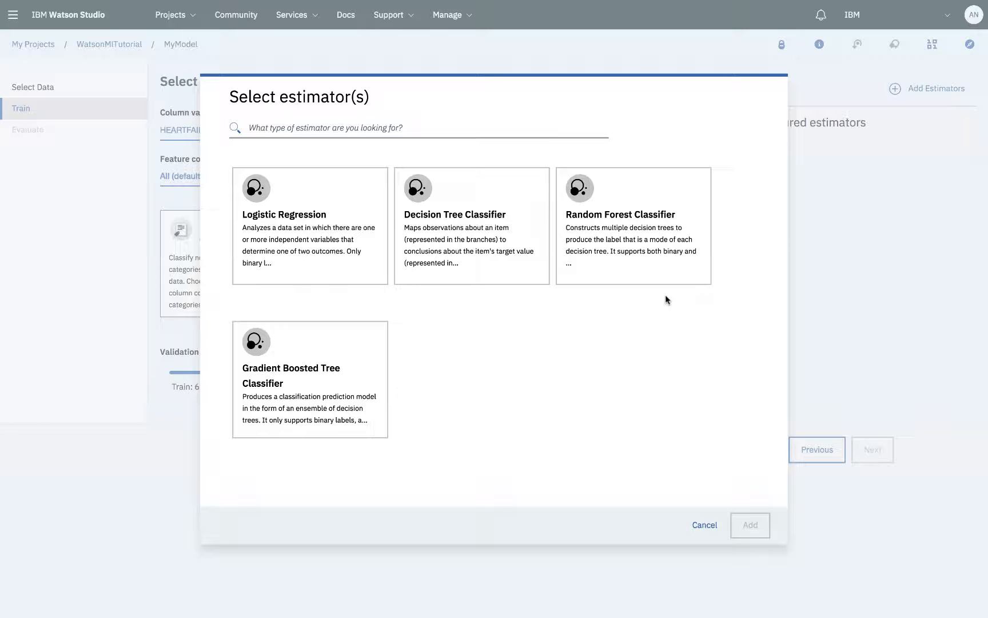
{"action": "left_click", "coordinate": [375, 253]}
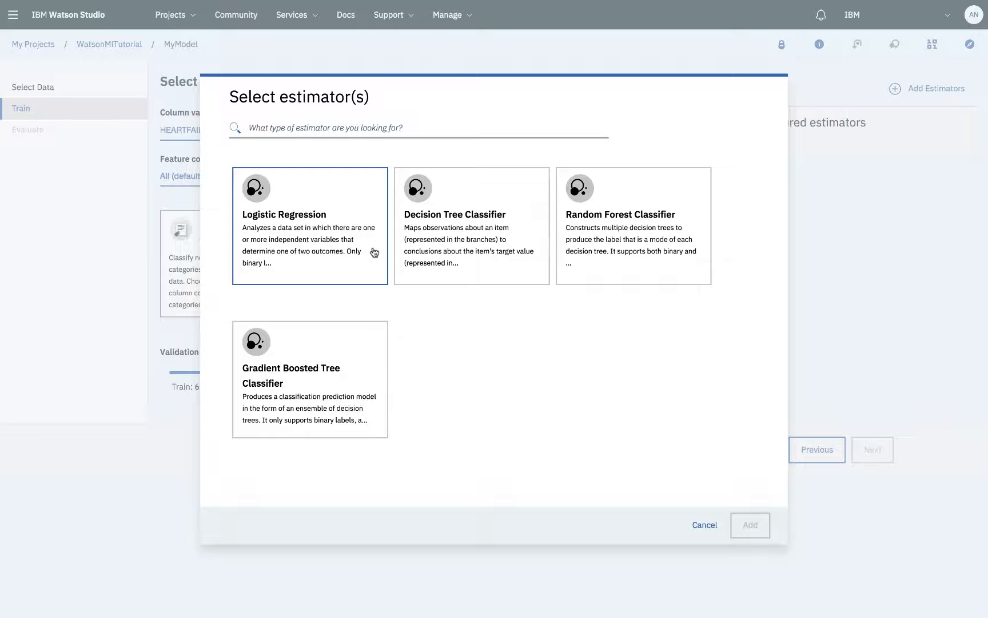
{"action": "left_click", "coordinate": [438, 252]}
{"action": "left_click", "coordinate": [626, 250]}
{"action": "left_click", "coordinate": [344, 369]}
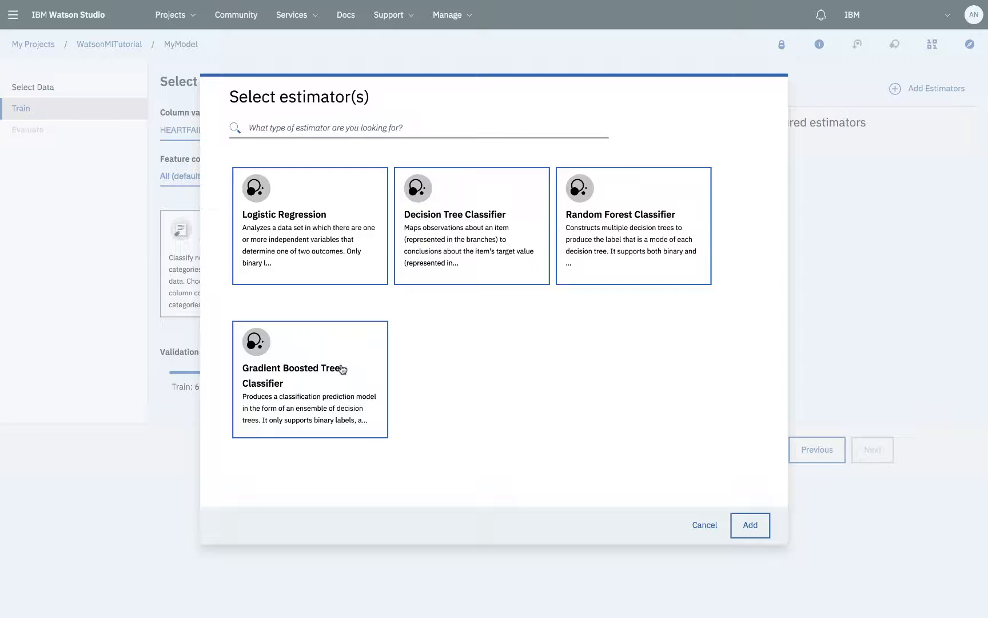
{"action": "left_click", "coordinate": [750, 524]}
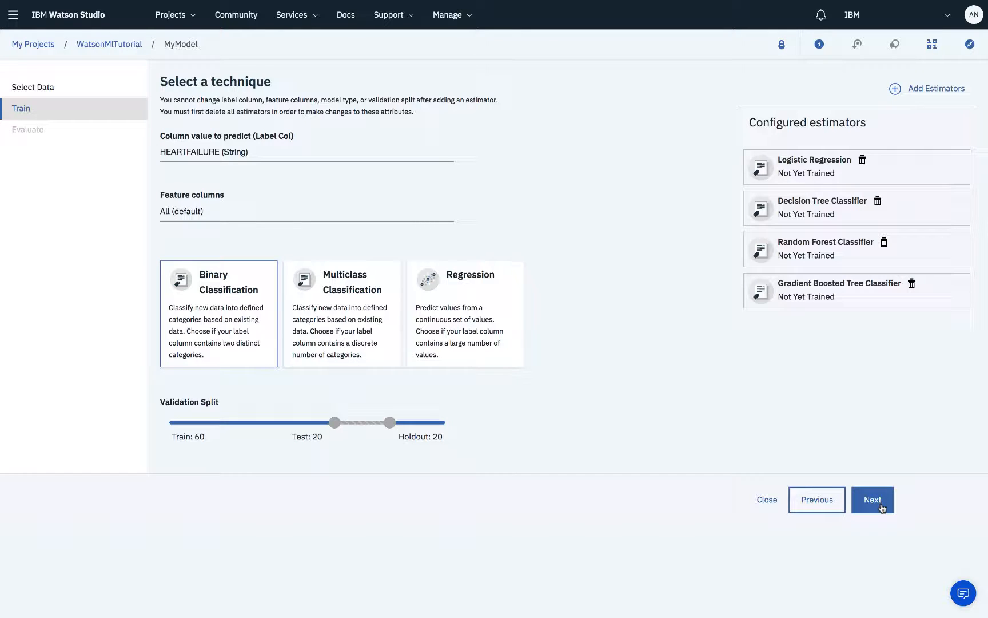
{"action": "left_click", "coordinate": [881, 503]}
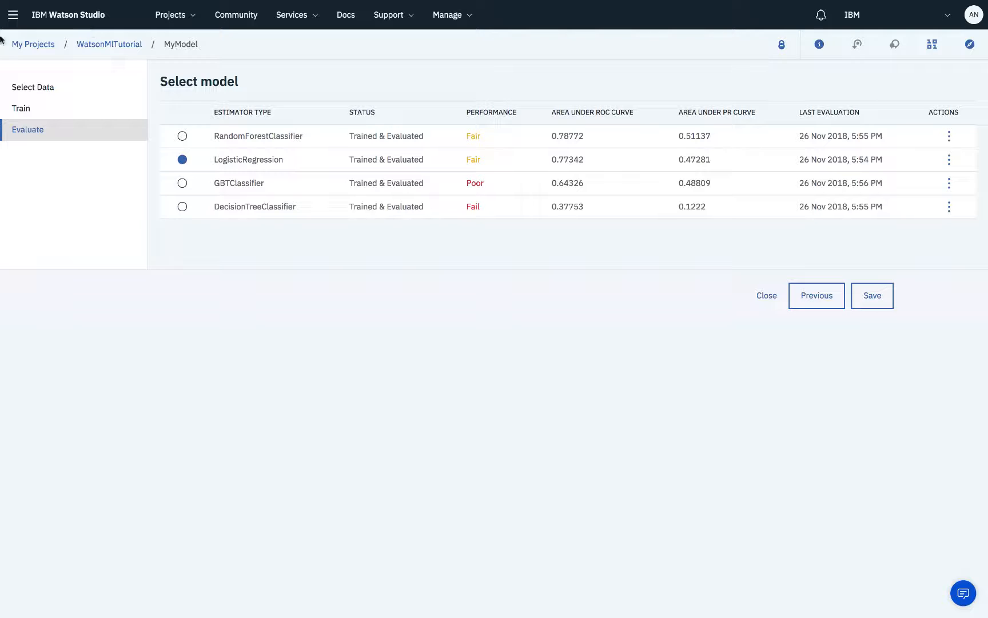
Step: Select the trained RandomForestClassifier and save it as the model
{"action": "left_click", "coordinate": [183, 136]}
{"action": "left_click", "coordinate": [873, 298]}
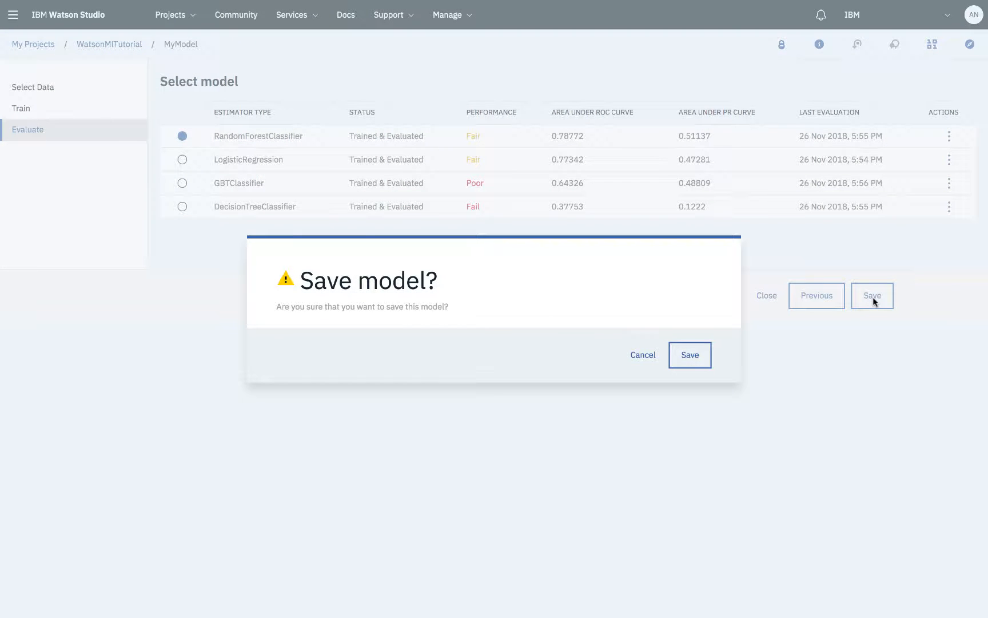
{"action": "left_click", "coordinate": [694, 356]}
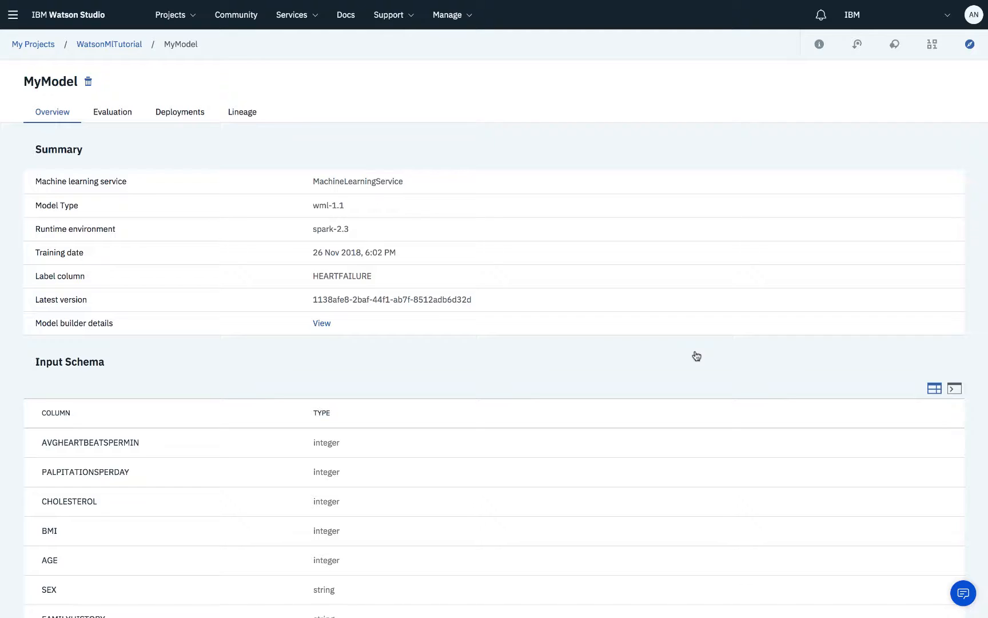
Step: Add a web service deployment to MyModel named MyDeployment with the description sample, and save it
{"action": "left_click", "coordinate": [167, 112]}
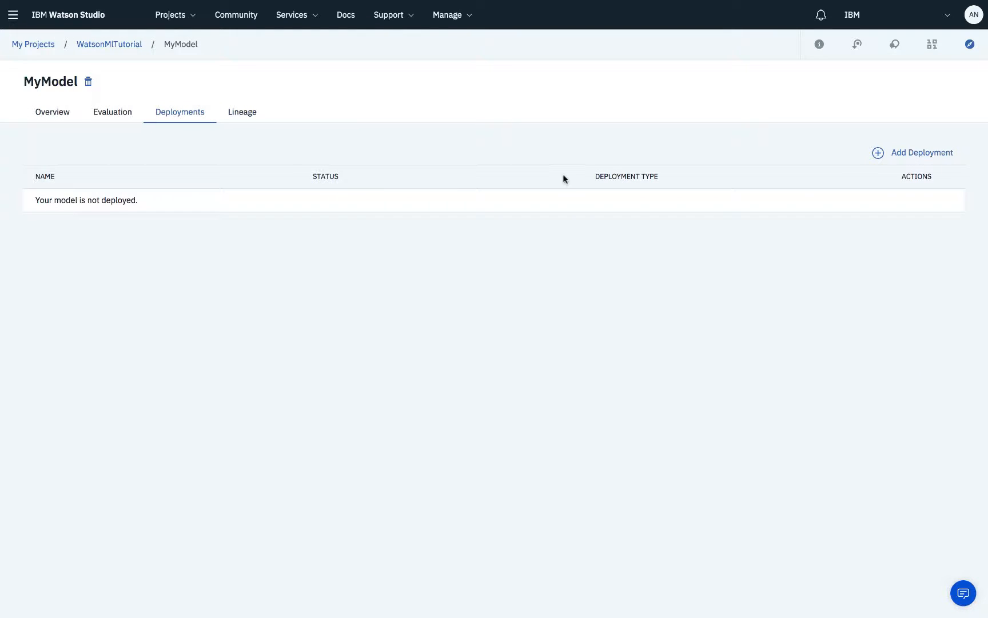
{"action": "left_click", "coordinate": [905, 154]}
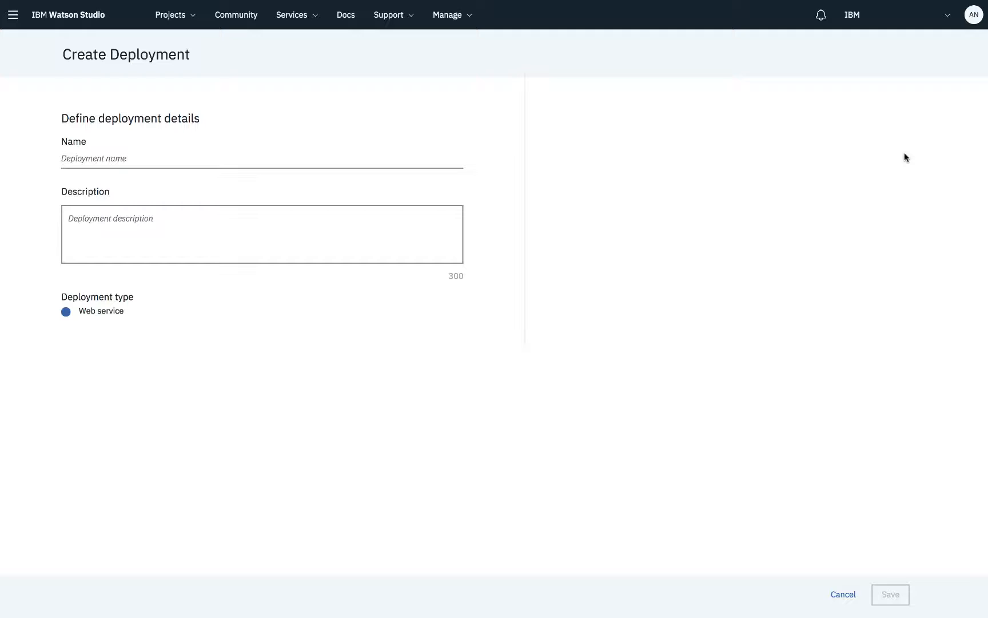
{"action": "left_click", "coordinate": [380, 160]}
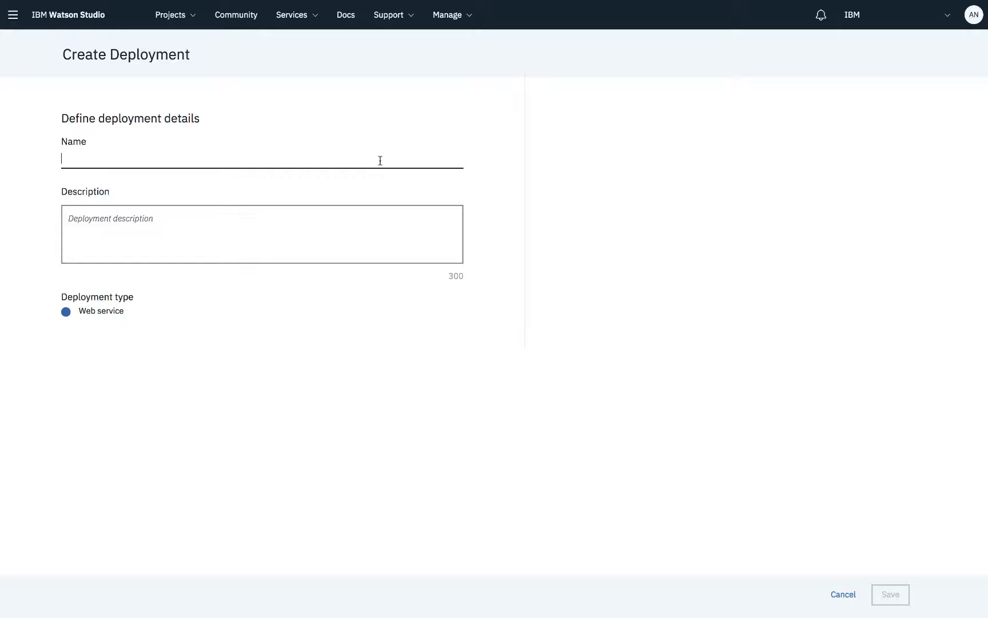
{"action": "type", "text": "MyDeplo"}
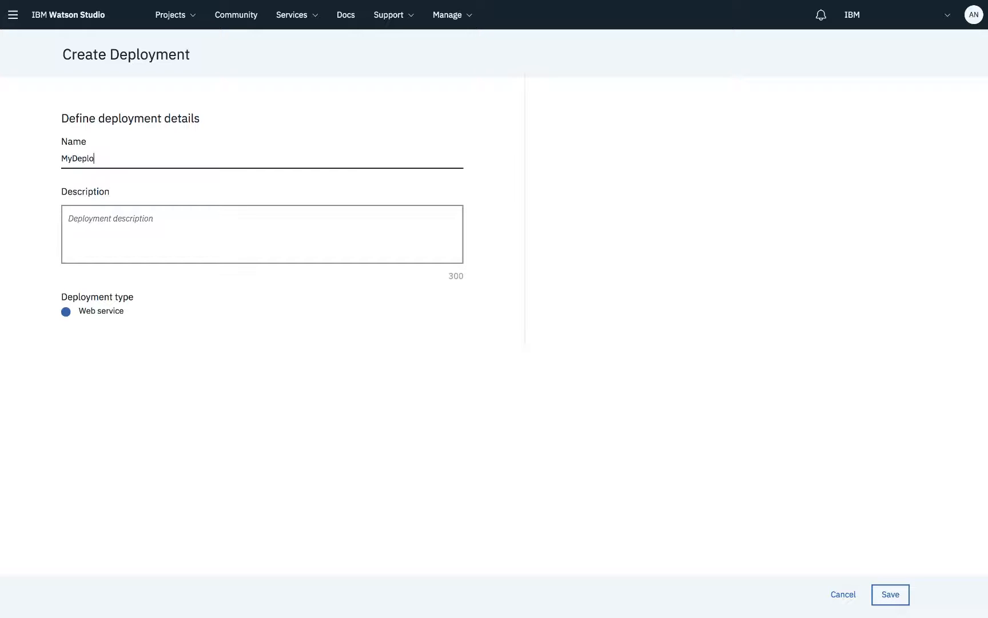
{"action": "type", "text": "yment"}
{"action": "left_click", "coordinate": [329, 229]}
{"action": "type", "text": "sample"}
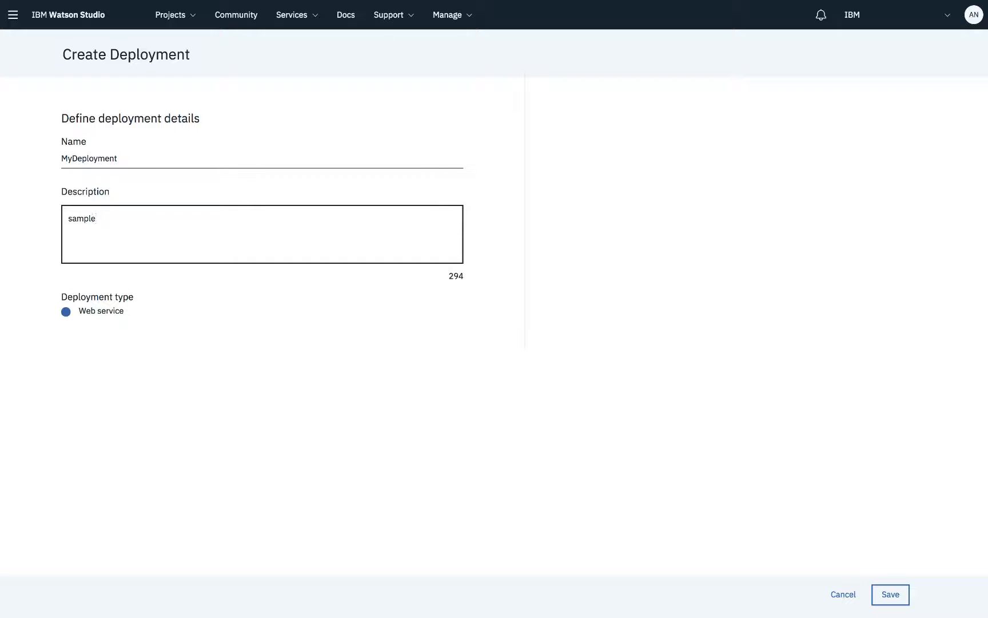
{"action": "left_click", "coordinate": [890, 595]}
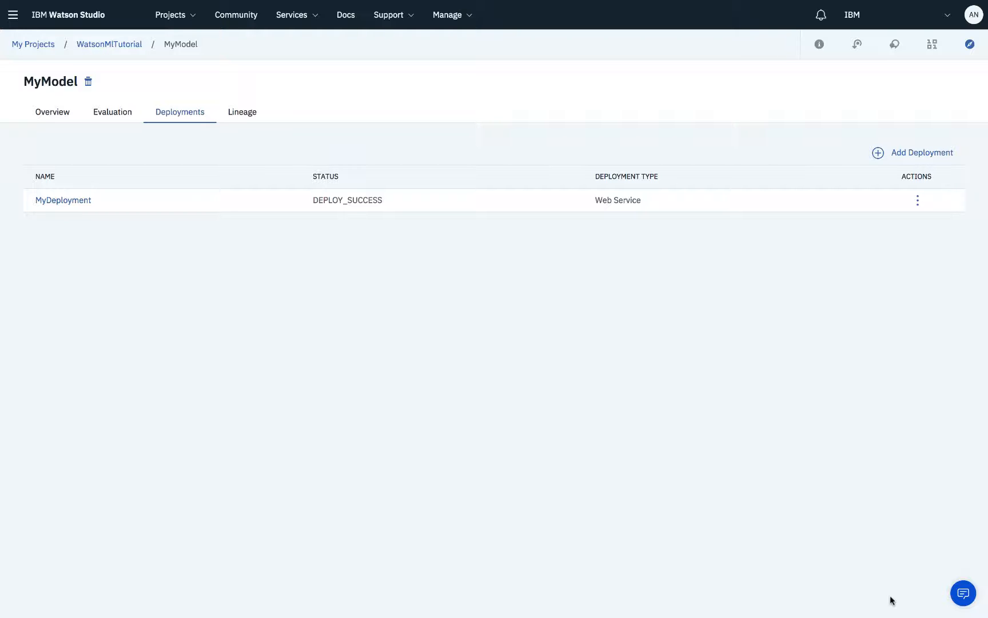
Step: View MyDeployment's details, examining its overview and implementation code snippets, and go to its test page
{"action": "left_click", "coordinate": [918, 200]}
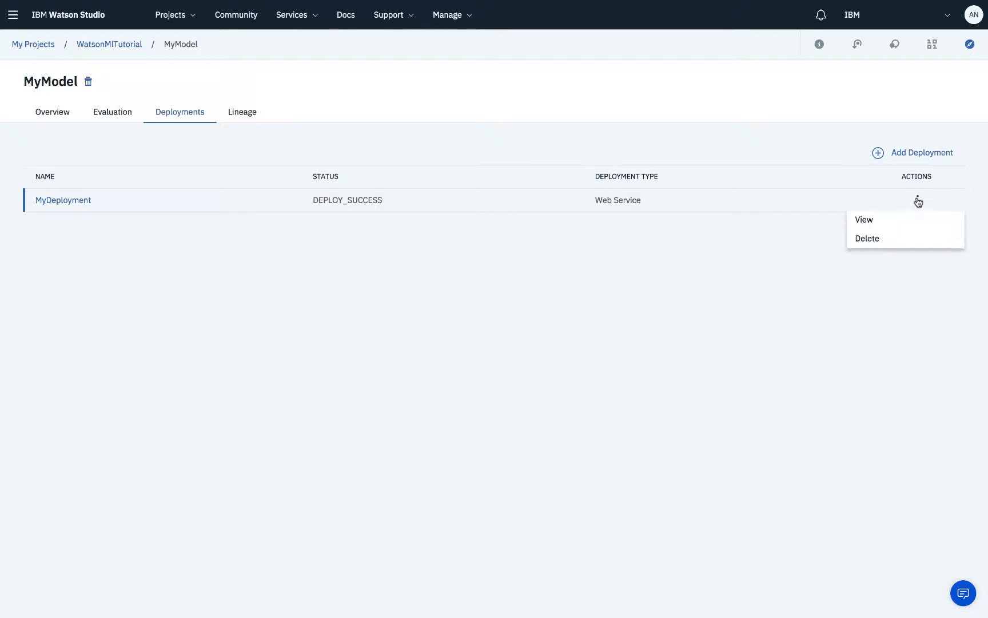
{"action": "left_click", "coordinate": [905, 223]}
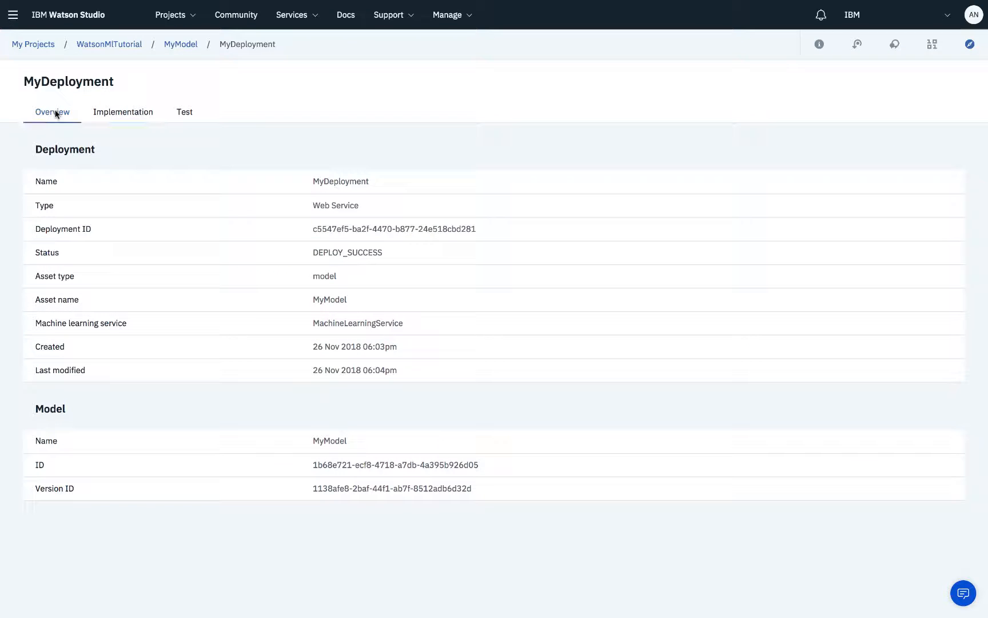
{"action": "left_click", "coordinate": [122, 114]}
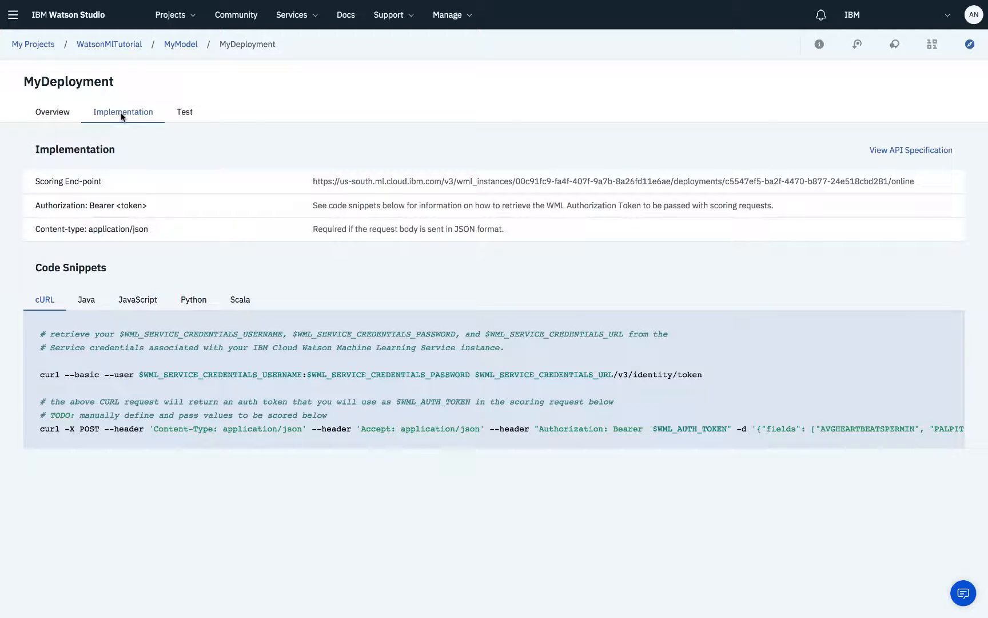
{"action": "left_click", "coordinate": [186, 113]}
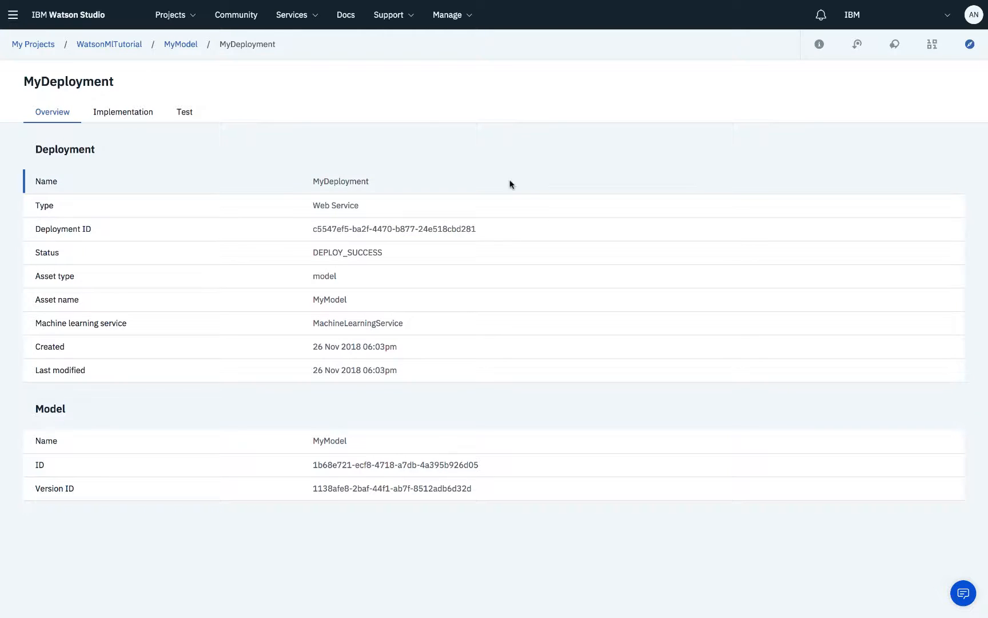
Step: In MyDeployment's test form, enter 80 average heartbeats per minute, 1 palpitation per day and cholesterol 80
{"action": "left_click", "coordinate": [181, 111]}
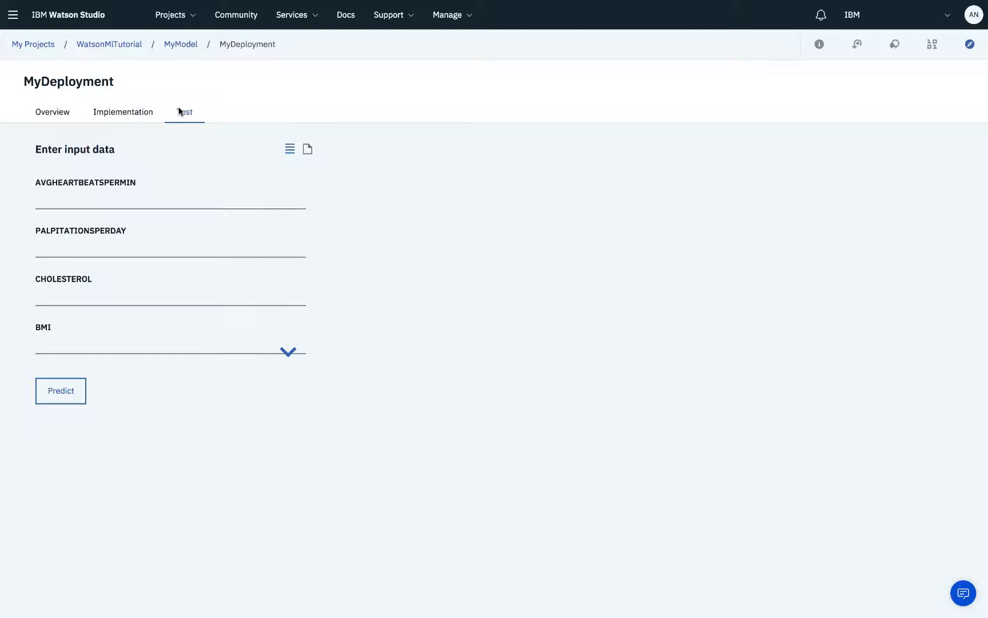
{"action": "left_click", "coordinate": [147, 191]}
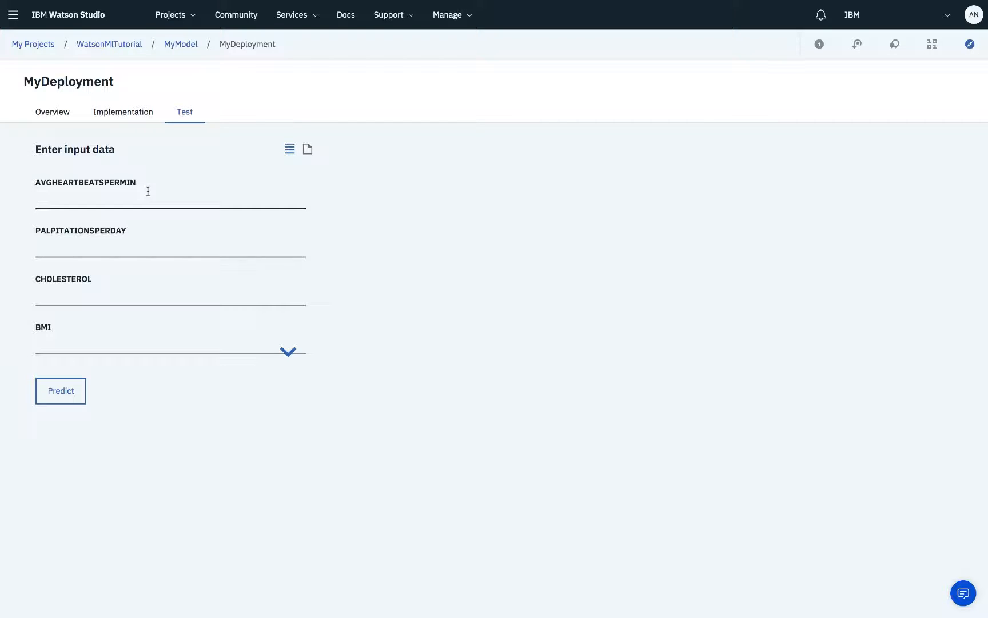
{"action": "type", "text": "80"}
{"action": "left_click", "coordinate": [155, 250]}
{"action": "type", "text": "1"}
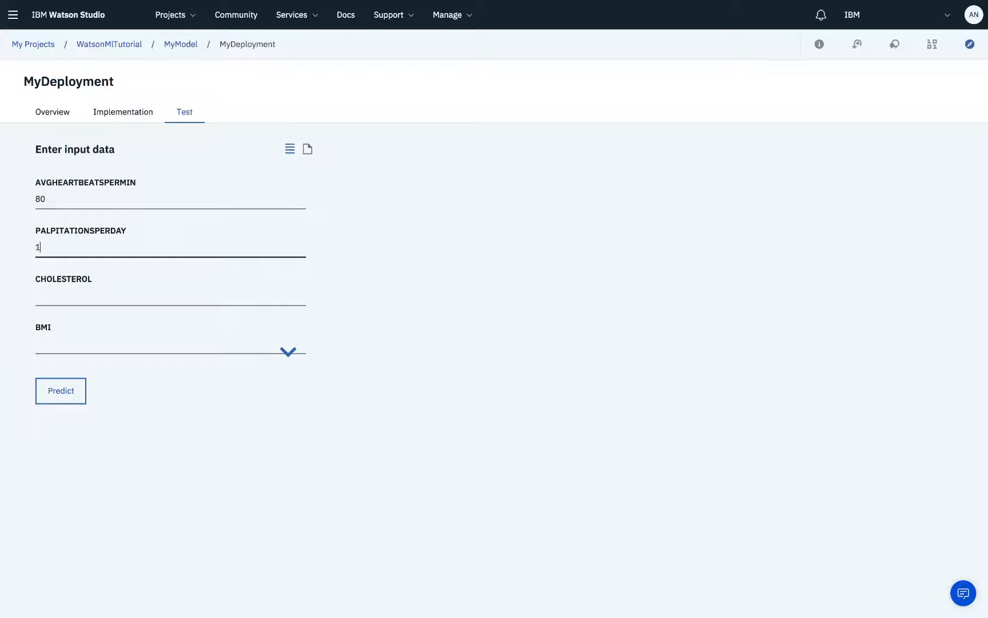
{"action": "left_click", "coordinate": [152, 297]}
{"action": "type", "text": "80"}
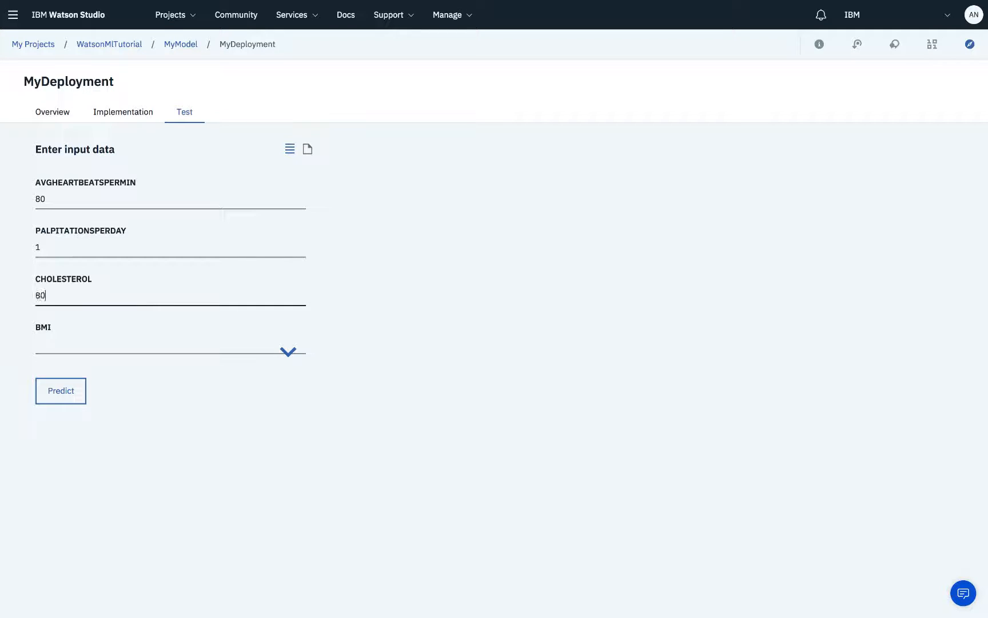
Step: Set the test input's BMI to 20, age to 35 and sex to F
{"action": "scroll", "coordinate": [165, 349], "scroll_direction": "down", "scroll_amount": 1}
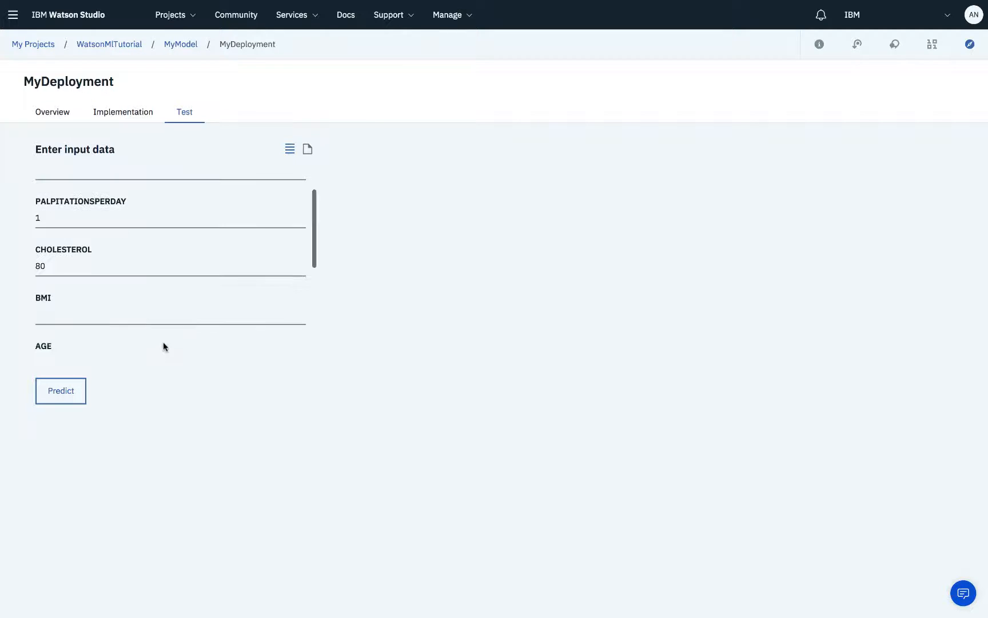
{"action": "left_click", "coordinate": [138, 316]}
{"action": "type", "text": "20"}
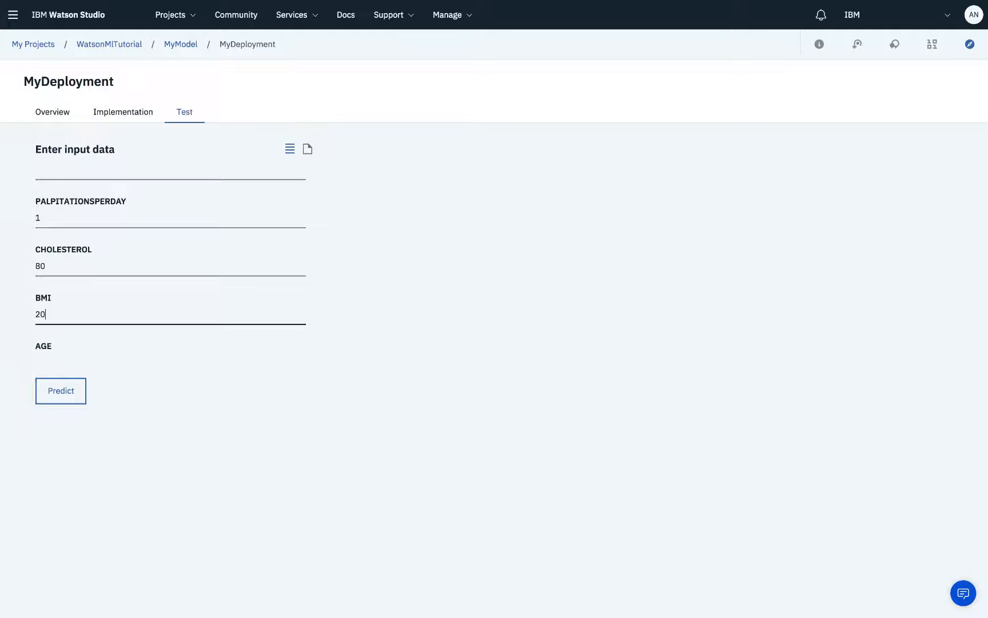
{"action": "scroll", "coordinate": [86, 351], "scroll_direction": "down", "scroll_amount": 2}
{"action": "left_click", "coordinate": [73, 311]}
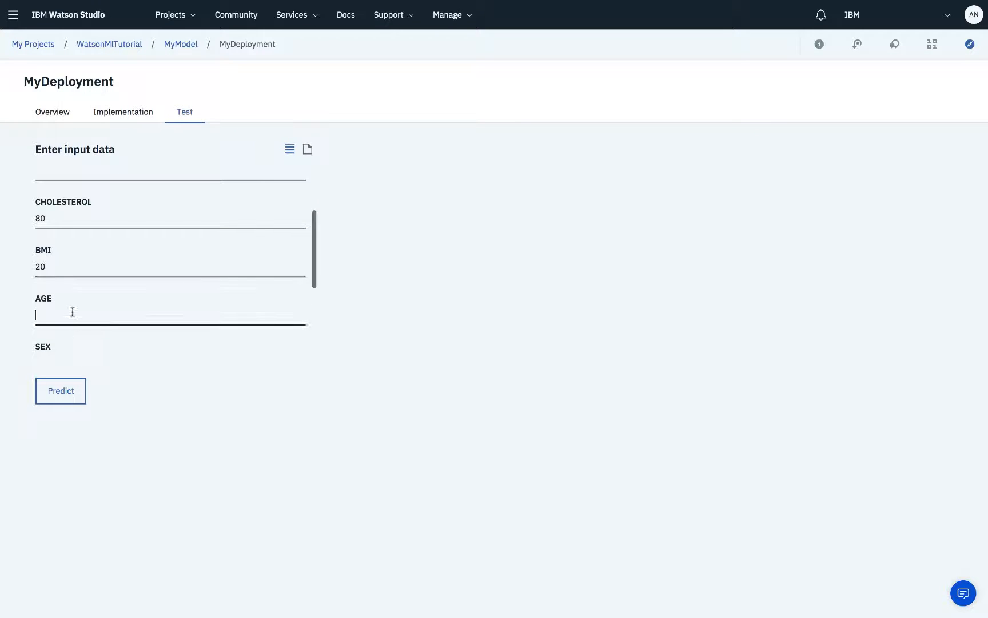
{"action": "type", "text": "35"}
{"action": "scroll", "coordinate": [55, 319], "scroll_direction": "down", "scroll_amount": 1}
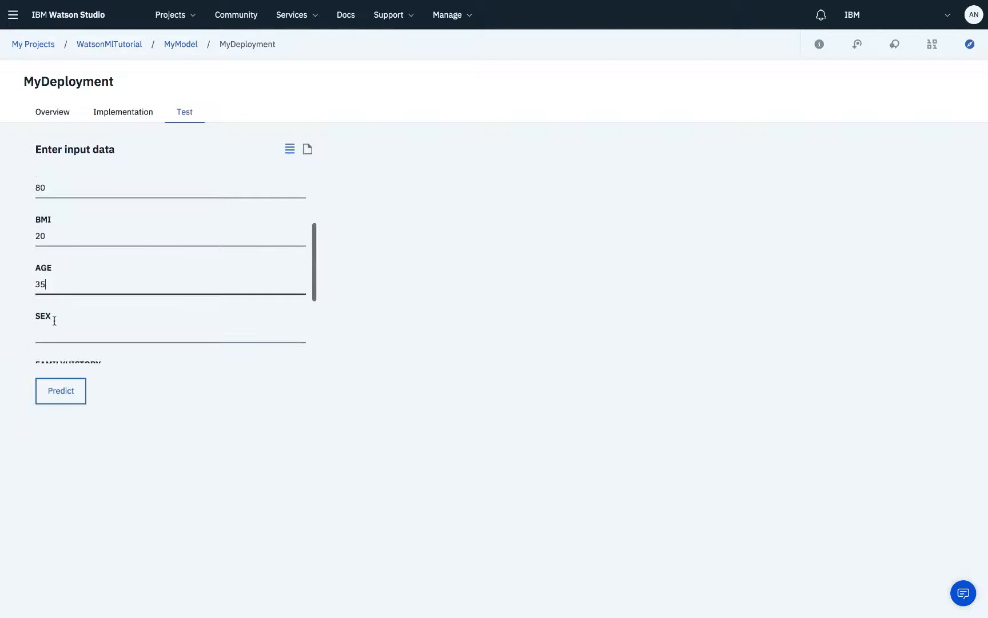
{"action": "left_click", "coordinate": [60, 336]}
{"action": "type", "text": "F"}
Step: Set family history and smoker in last 5 years to N and exercise minutes per week to 30, and run the prediction
{"action": "scroll", "coordinate": [35, 306], "scroll_direction": "down", "scroll_amount": 3}
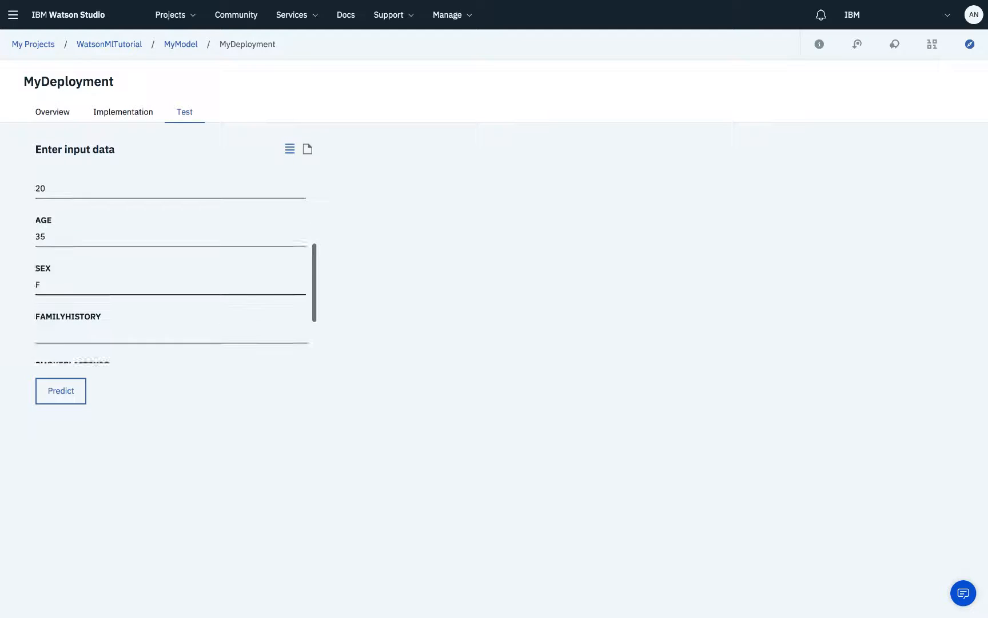
{"action": "left_click", "coordinate": [58, 311]}
{"action": "type", "text": "N"}
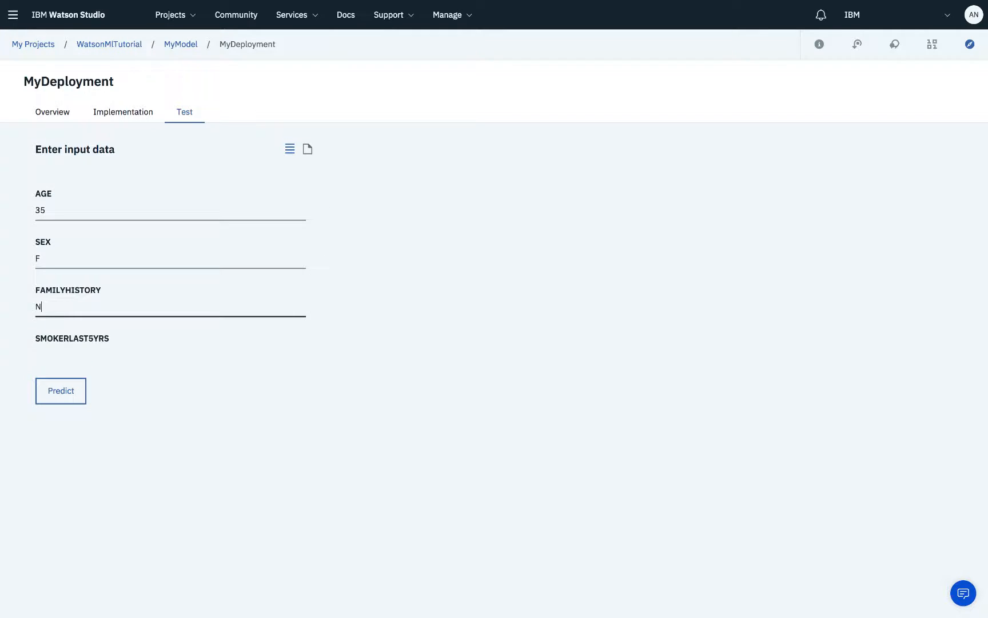
{"action": "scroll", "coordinate": [171, 268], "scroll_direction": "down", "scroll_amount": 3}
{"action": "left_click", "coordinate": [70, 293]}
{"action": "type", "text": "N"}
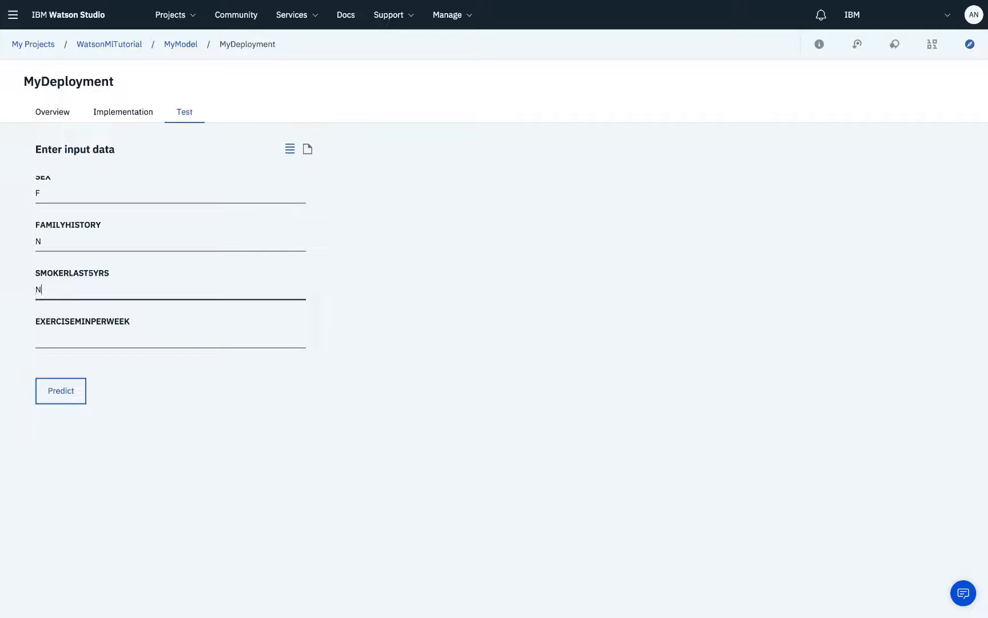
{"action": "left_click", "coordinate": [81, 338]}
{"action": "type", "text": "30"}
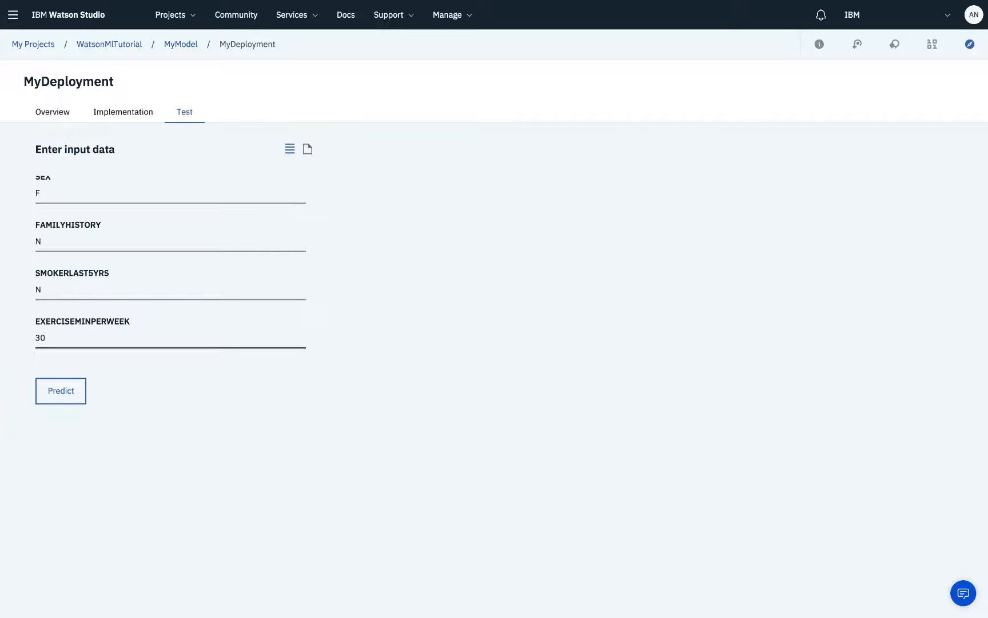
{"action": "left_click", "coordinate": [62, 387]}
{"action": "left_click", "coordinate": [69, 392]}
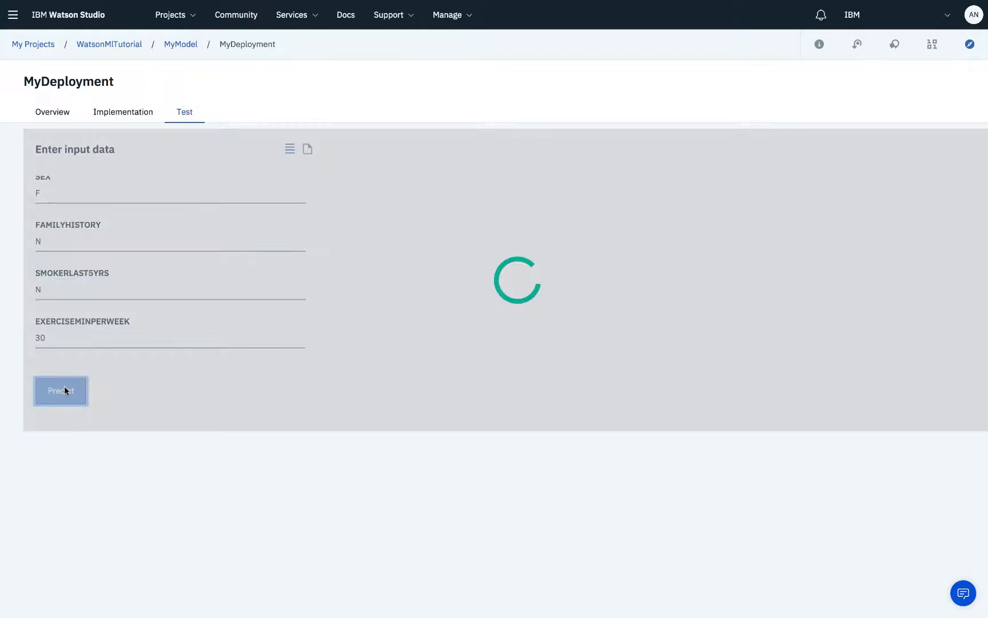